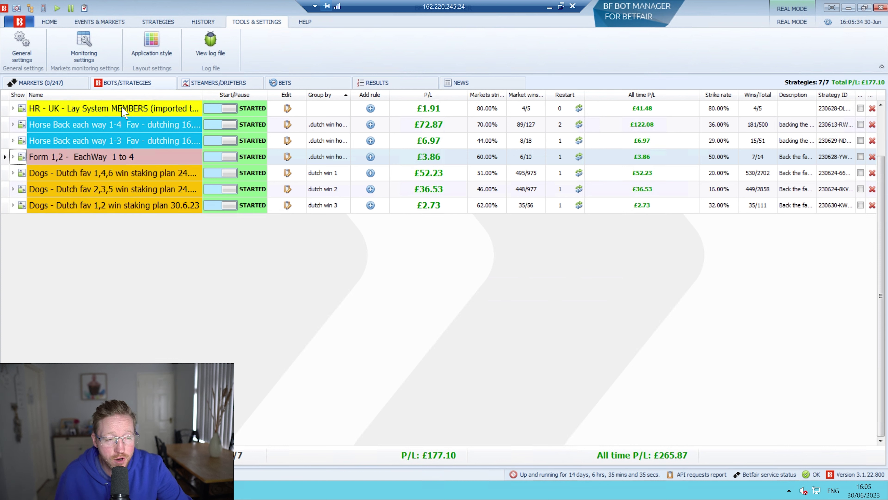
# - Show the list of bets placed by the Horse Back each way 1-4 Fav dutching strategy
pyautogui.click(25, 126)
pyautogui.click(25, 126)
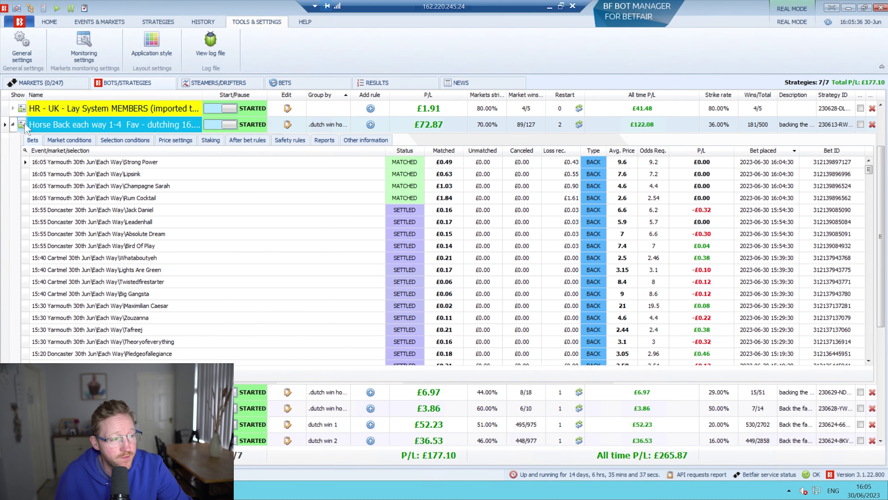
pyautogui.click(25, 126)
pyautogui.click(25, 127)
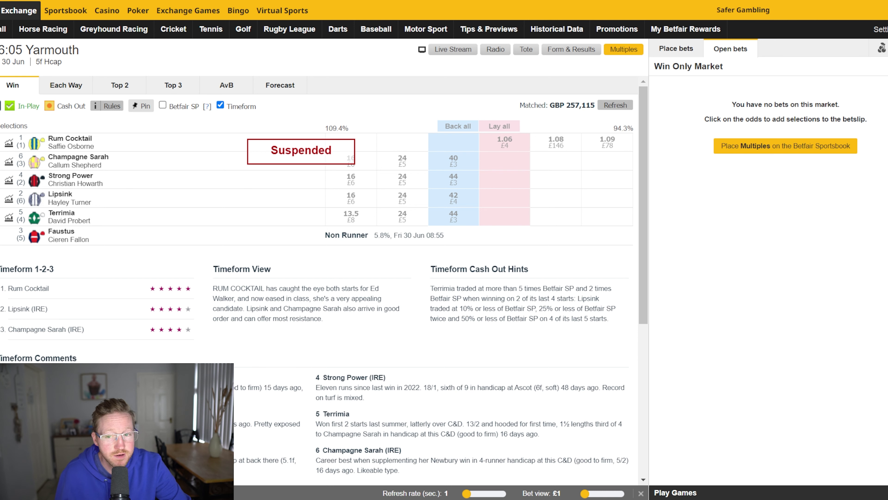
# - Check the Each Way market for 16:05 Yarmouth on Betfair, and review that race's P/L in the BF Bot Manager bet list
pyautogui.click(71, 88)
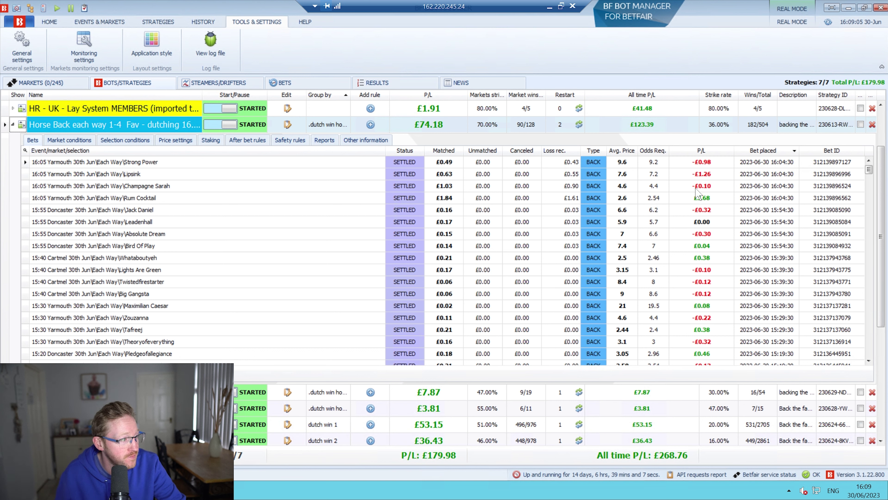
pyautogui.click(707, 187)
pyautogui.click(706, 177)
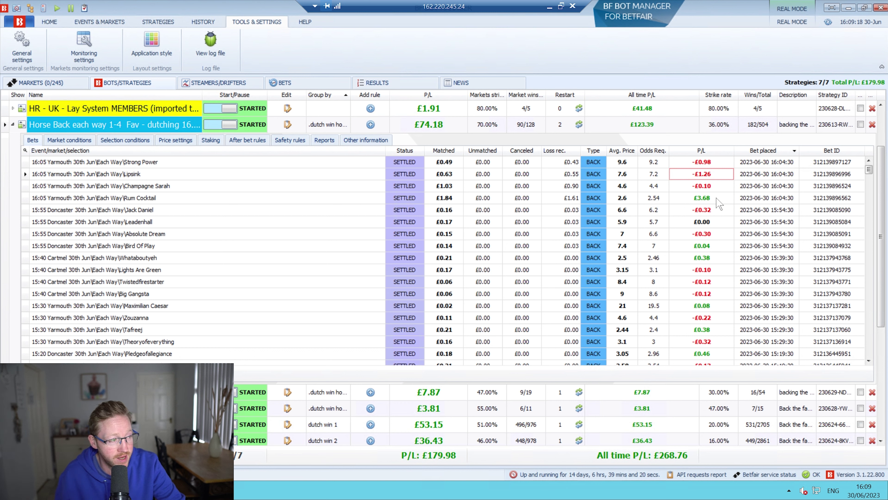
# - Close the 1-4 strategy's bets and review the P/L of the Horse Back each way 1-3 Fav strategy's bets
pyautogui.click(13, 124)
pyautogui.click(12, 140)
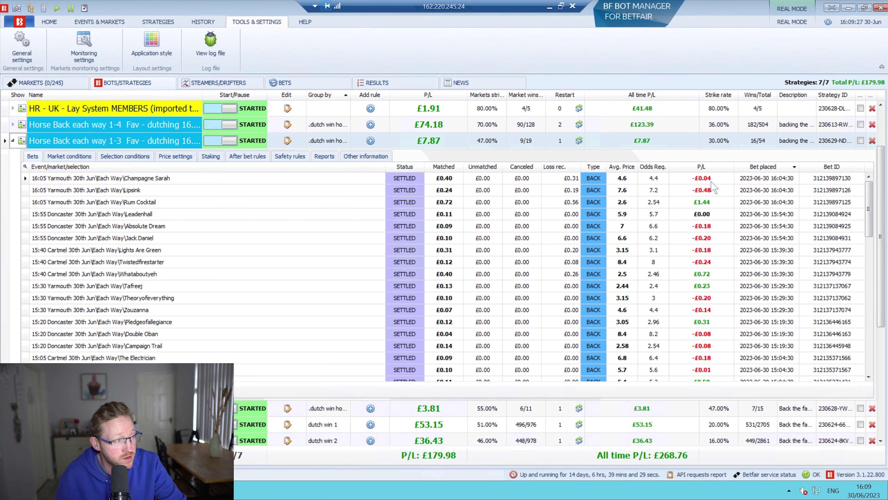
pyautogui.click(20, 143)
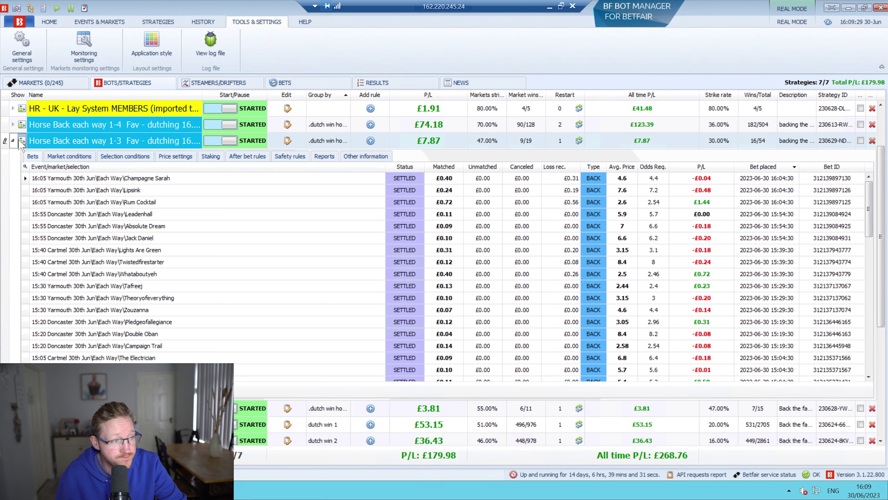
# - Review the bets of the Form 1,2 - EachWay 1 to 4 strategy, including the 16:05 Yarmouth bet, and collapse the list
pyautogui.click(22, 158)
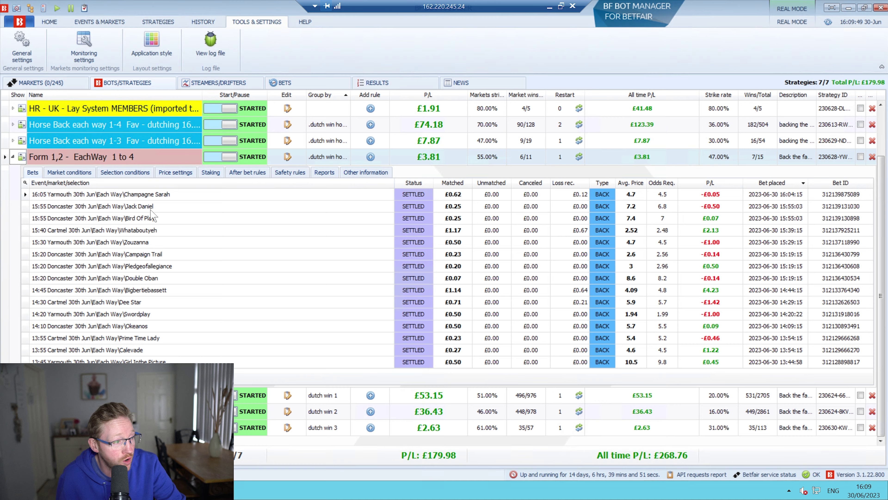
pyautogui.scroll(1, 140, 214)
pyautogui.scroll(-1, 141, 234)
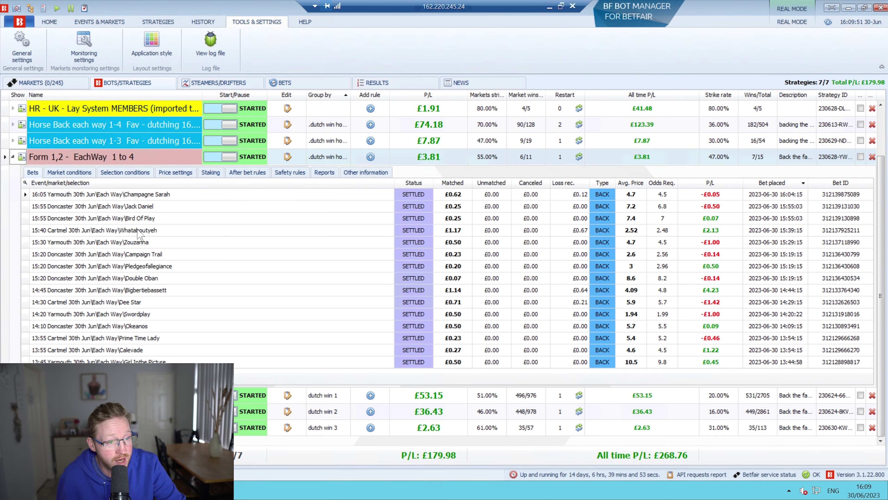
pyautogui.click(155, 197)
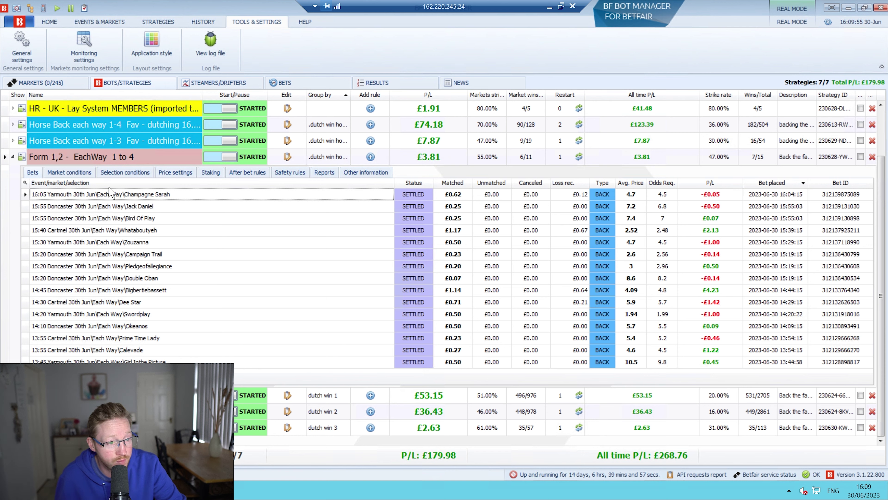
pyautogui.click(24, 158)
pyautogui.click(24, 158)
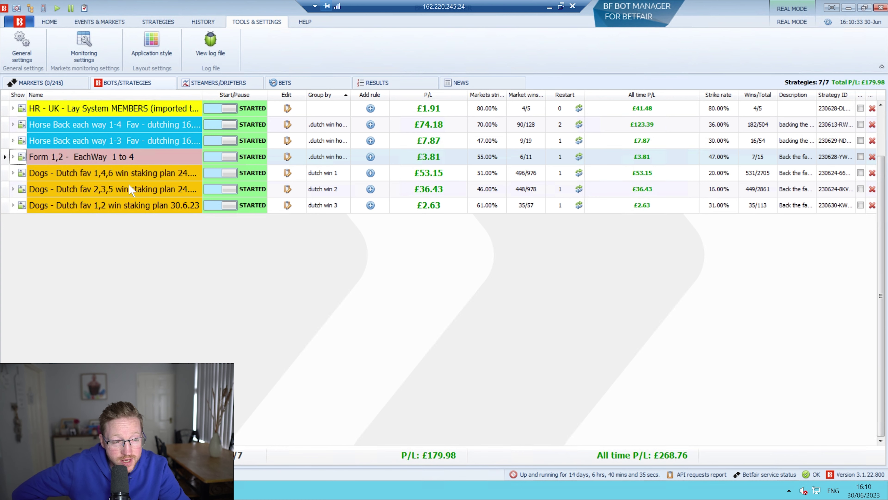
# - Review the bets of the Dogs - Dutch fav 1,4,6 strategy, including the 16:04 Newcastle Ice Of Diamonds stake, and collapse them
pyautogui.click(131, 174)
pyautogui.click(13, 173)
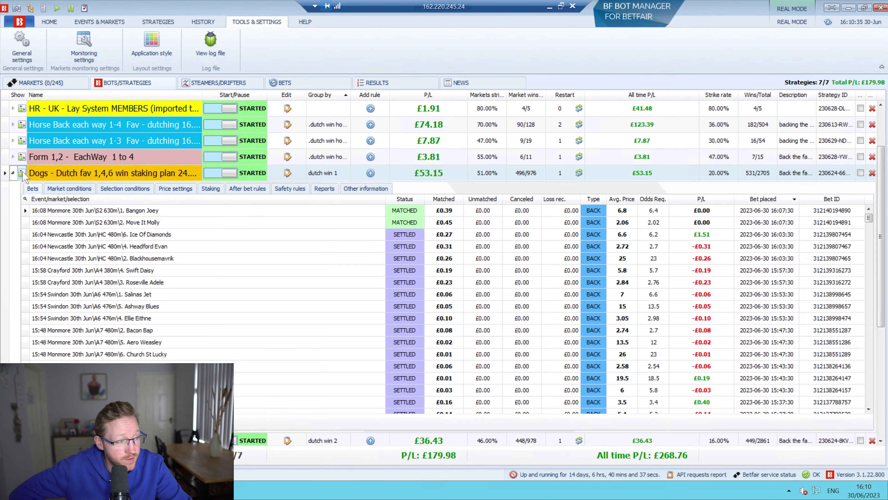
pyautogui.click(449, 237)
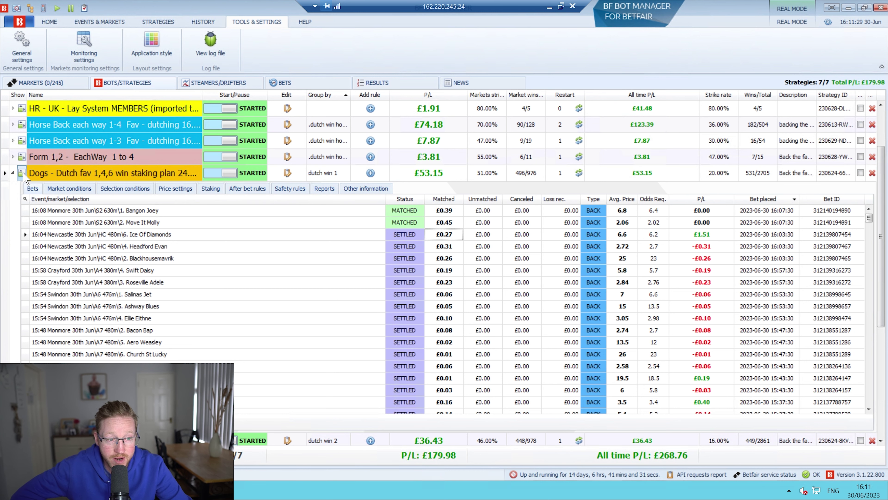
pyautogui.click(13, 172)
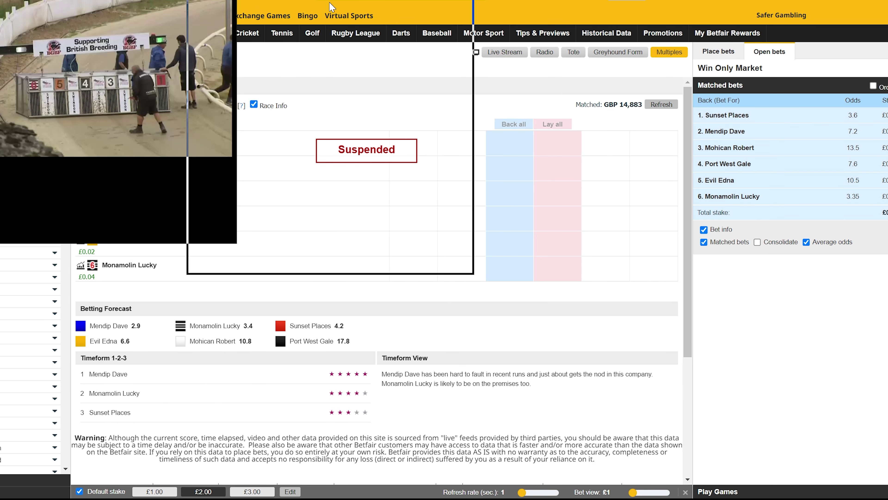
# - Move the 16:14 Swindon live video window clear of the selections on Betfair, watch the race and close the player
pyautogui.moveTo(331, 7); pyautogui.dragTo(330, 6)
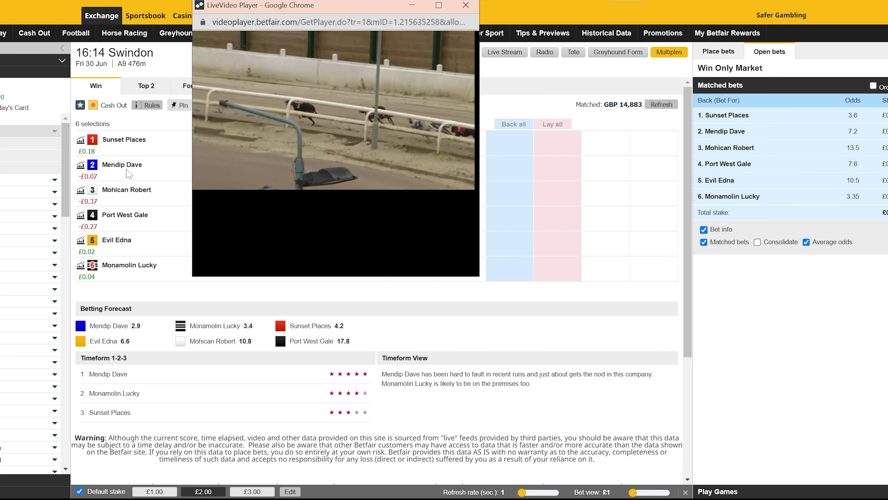
pyautogui.click(461, 11)
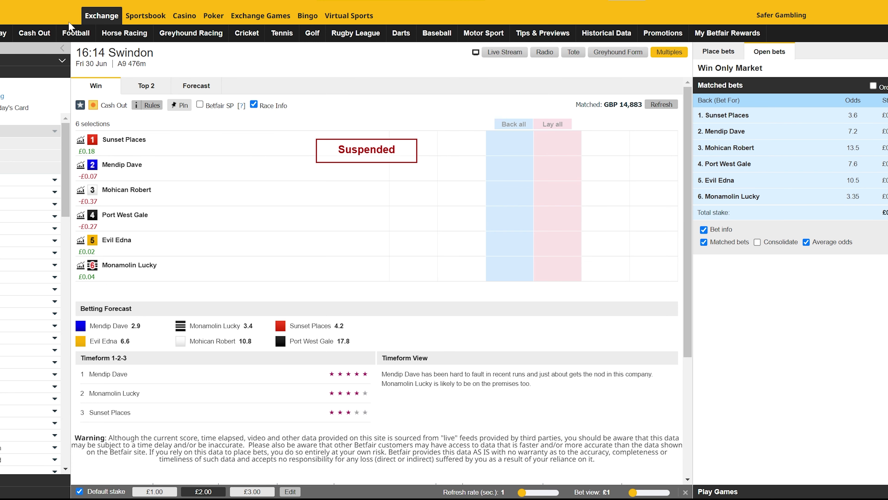
# - Open Today's Card for horse racing, watch the 16:15 Cartmel race beside its Each Way market, and close the video player
pyautogui.click(131, 34)
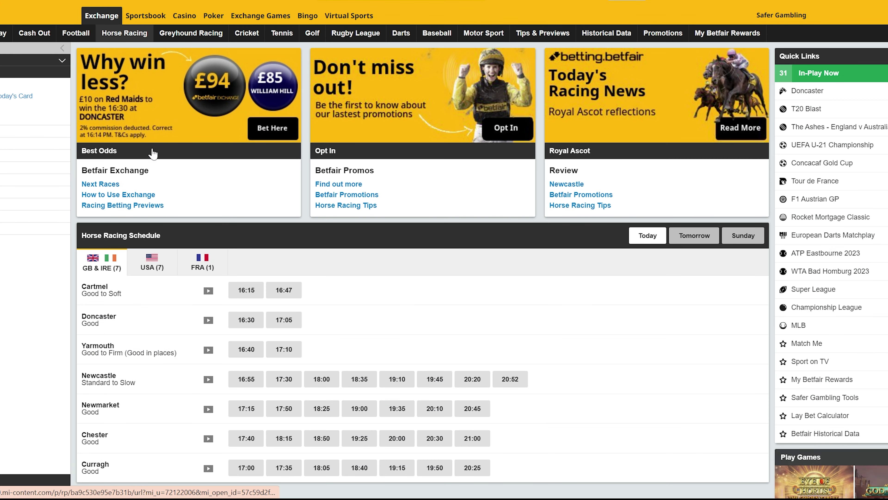
pyautogui.click(10, 97)
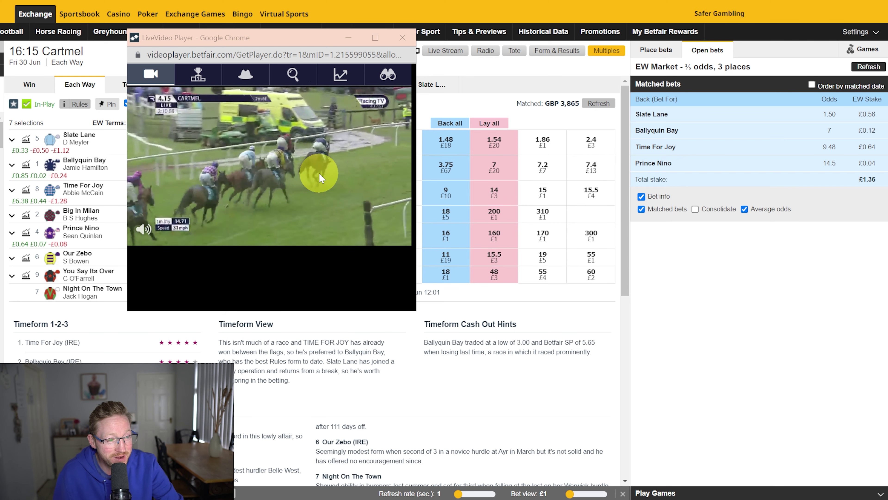
pyautogui.moveTo(354, 41); pyautogui.dragTo(355, 50)
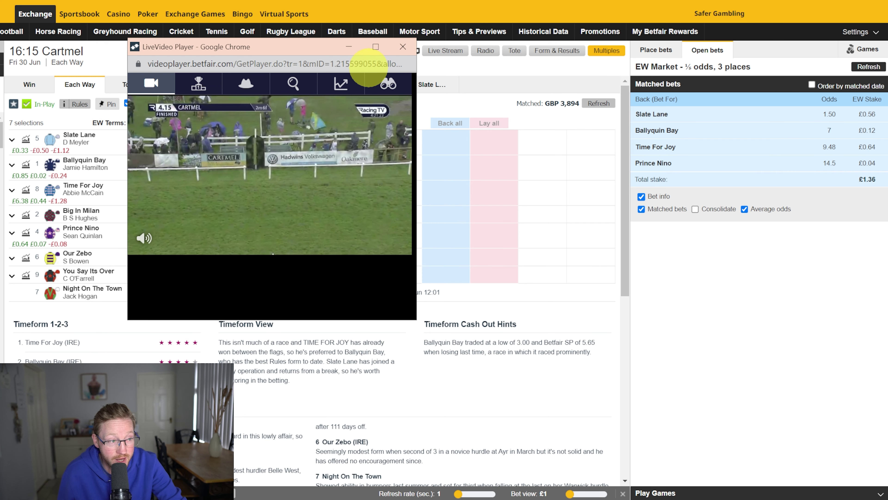
pyautogui.click(402, 47)
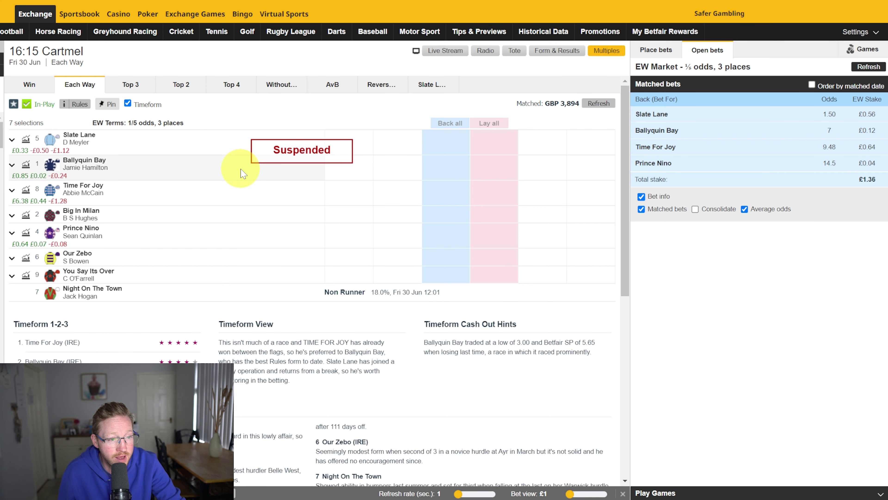
# - Check the 16:15 Cartmel bets in the Horse Back each way 1-4 and 1-3 strategies in BF Bot Manager
pyautogui.moveTo(82, 194)
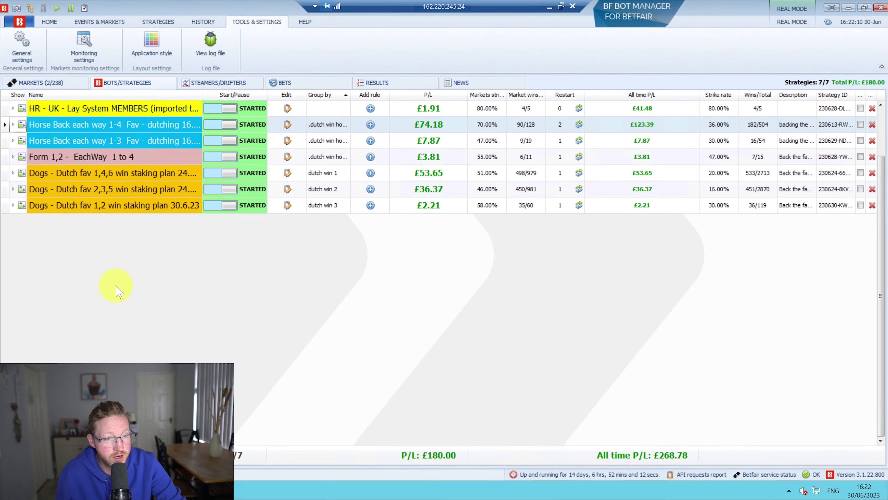
pyautogui.click(22, 126)
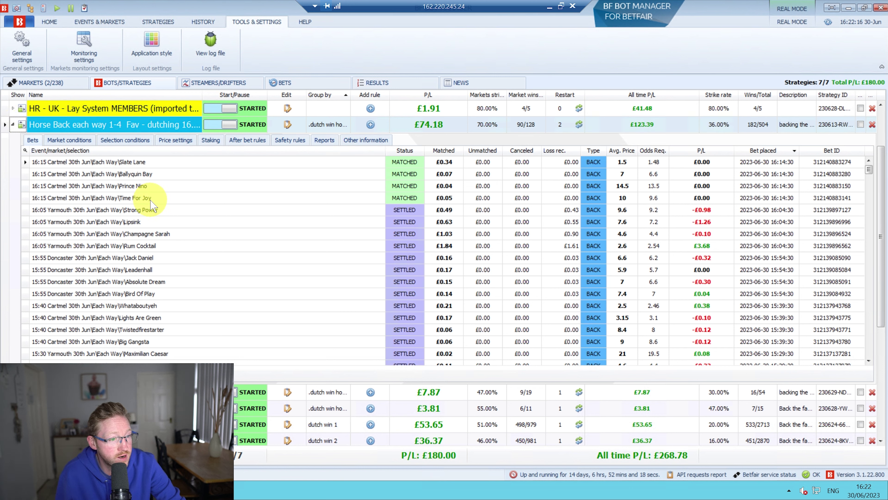
pyautogui.click(21, 127)
pyautogui.click(22, 141)
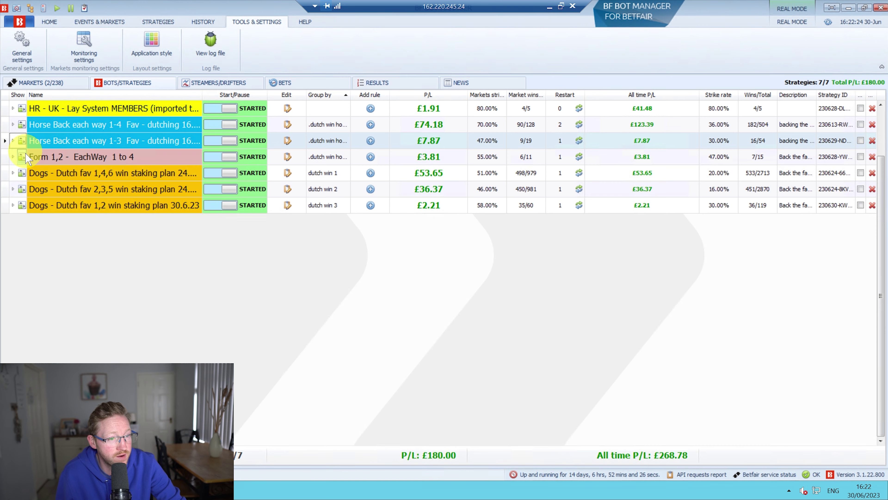
pyautogui.click(22, 140)
# - Inspect the 16:15 Cartmel Time For Joy bet in the Form 1,2 - EachWay 1 to 4 strategy, and collapse its bets
pyautogui.click(21, 157)
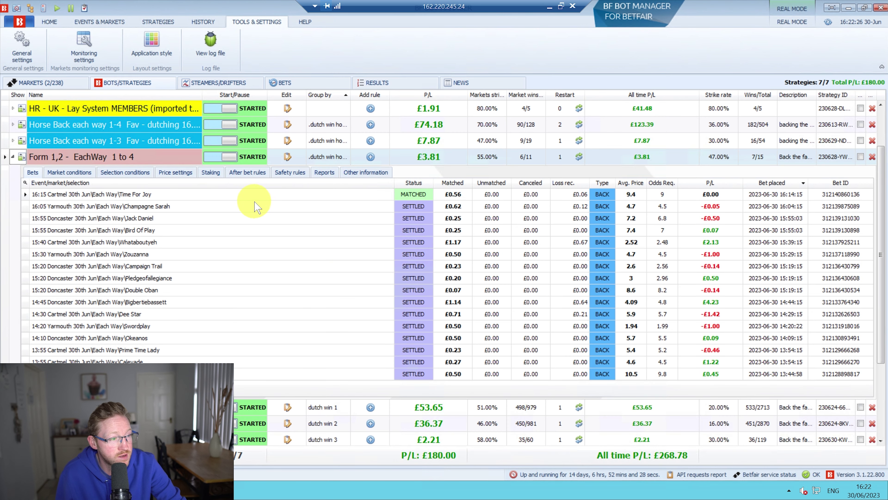
pyautogui.click(234, 194)
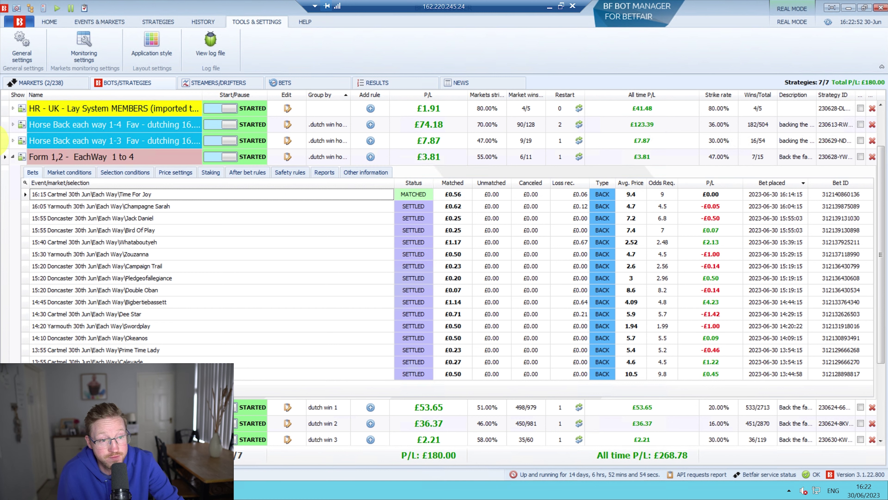
pyautogui.click(23, 159)
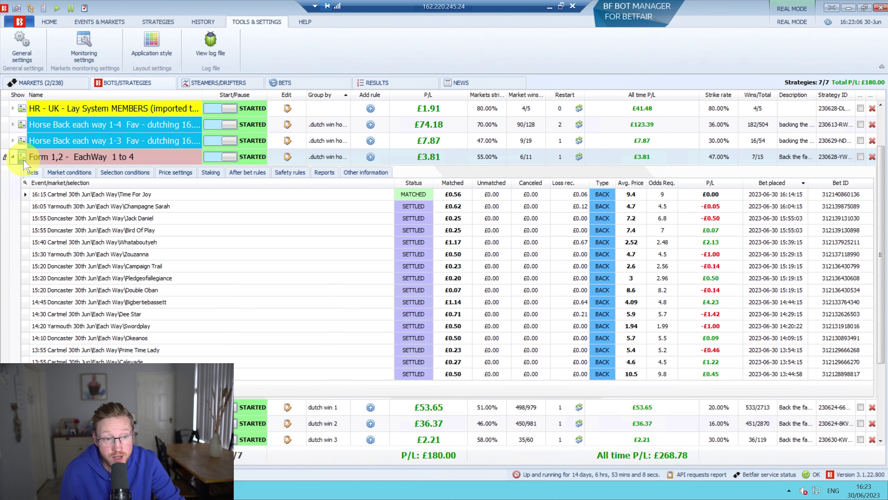
pyautogui.click(23, 161)
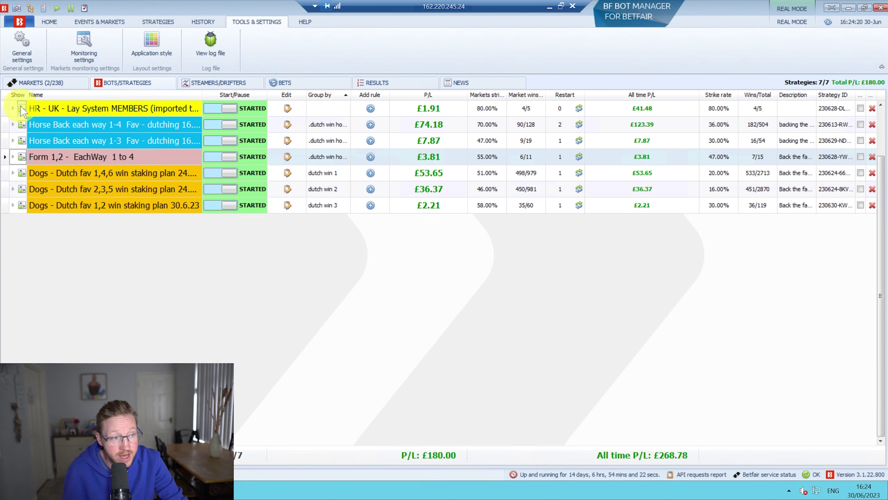
# - Check the all-time P/L and current P/L of the HR - UK - Lay System MEMBERS strategy
pyautogui.click(645, 108)
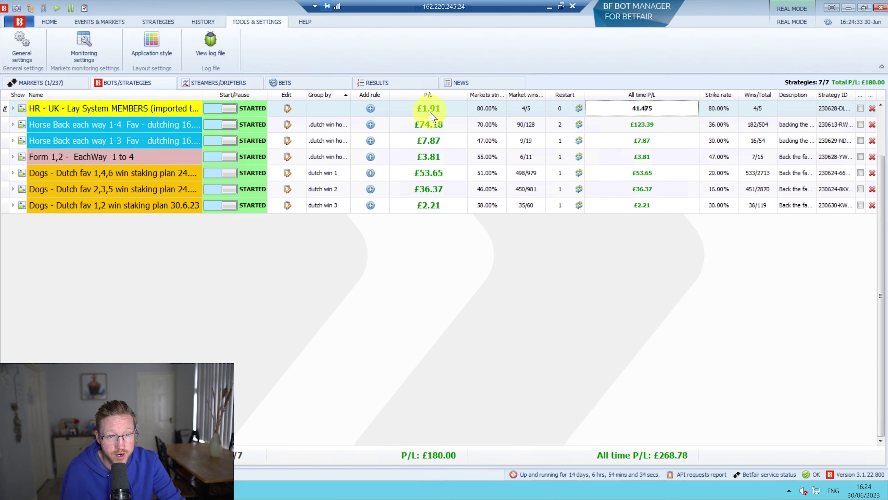
pyautogui.click(431, 113)
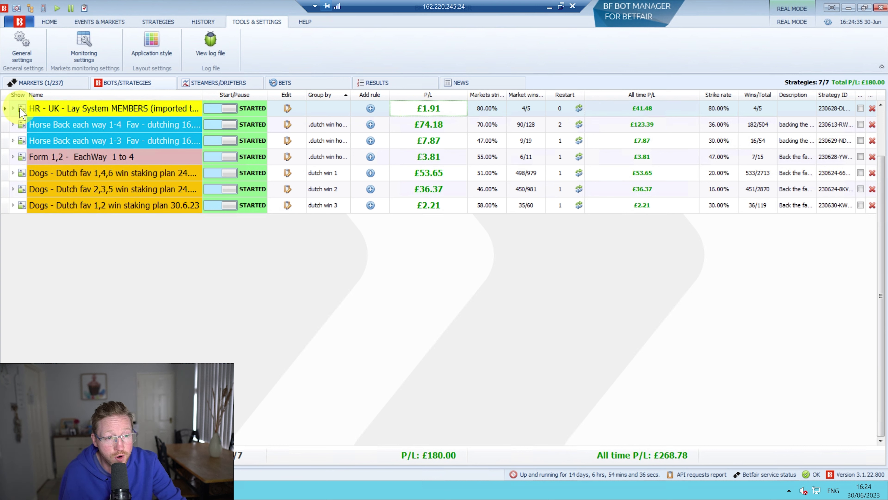